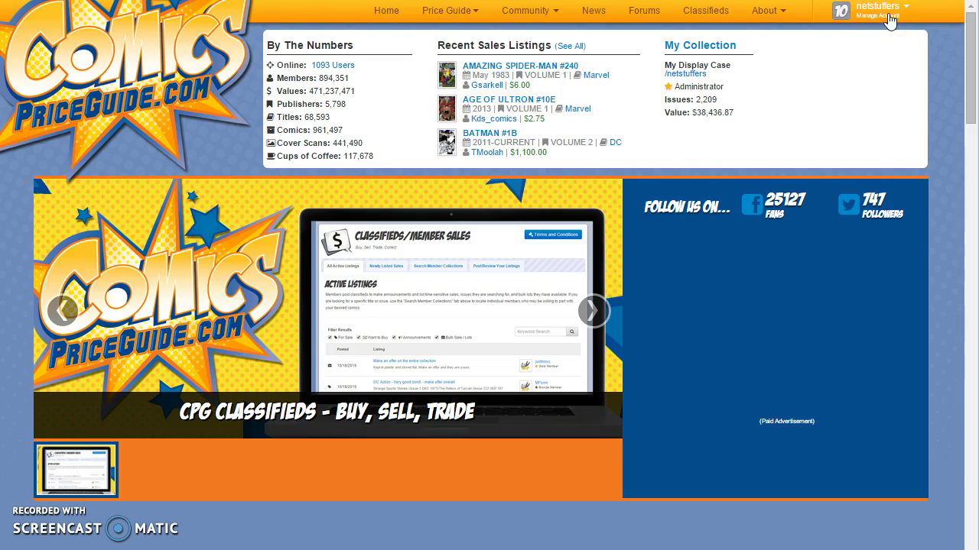
Open the public member profile from the My Collection summary and view its display case and shareable profile link.
left_click(889, 20)
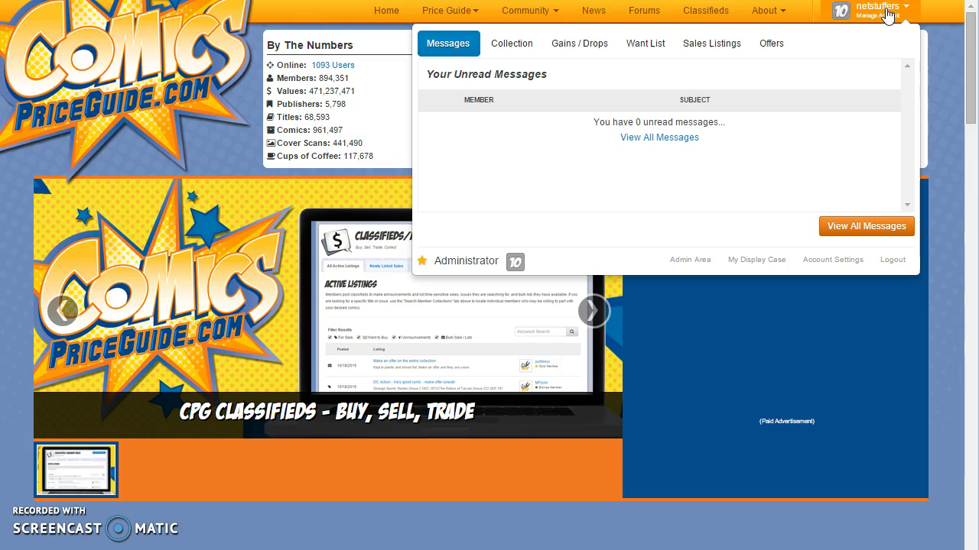
left_click(889, 20)
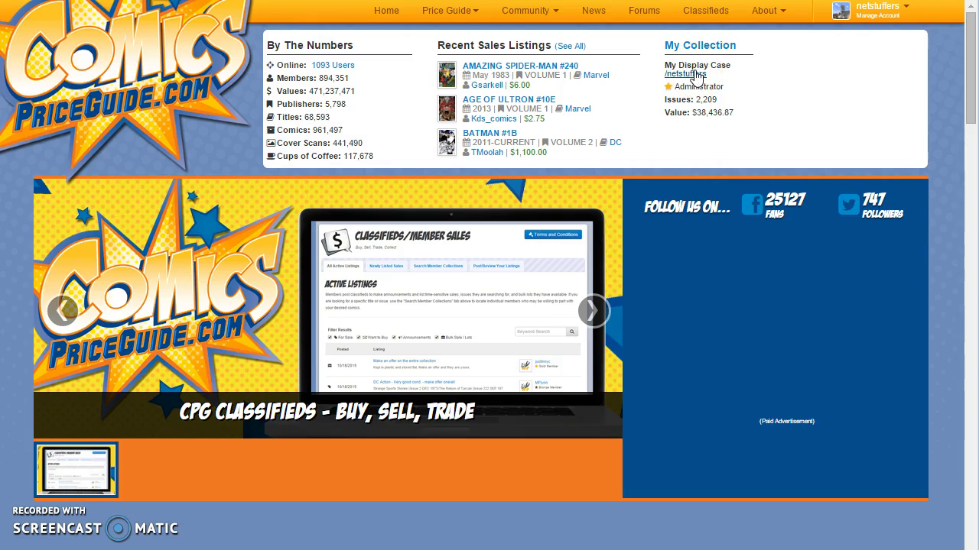
left_click(696, 75)
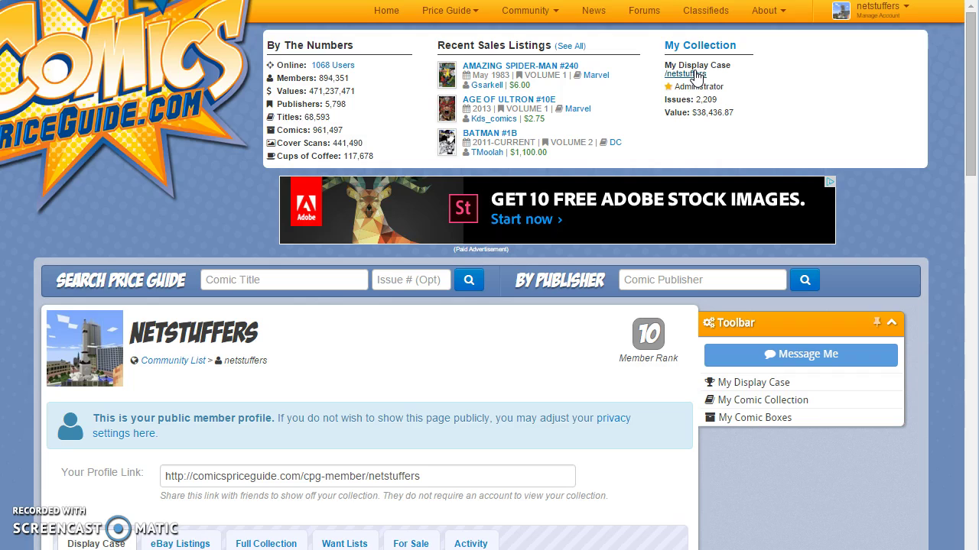
left_click(657, 111)
scroll(654, 122, "down", 3)
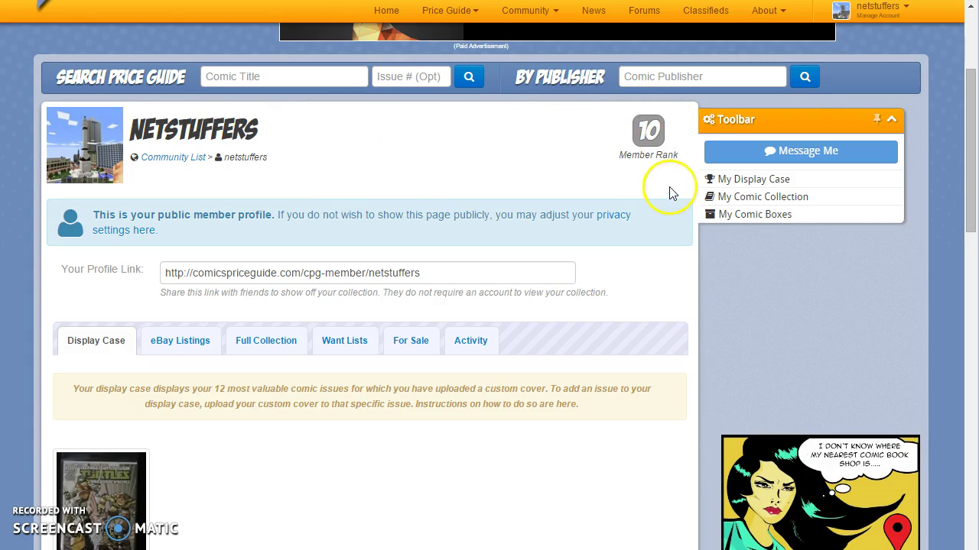
scroll(264, 201, "down", 3)
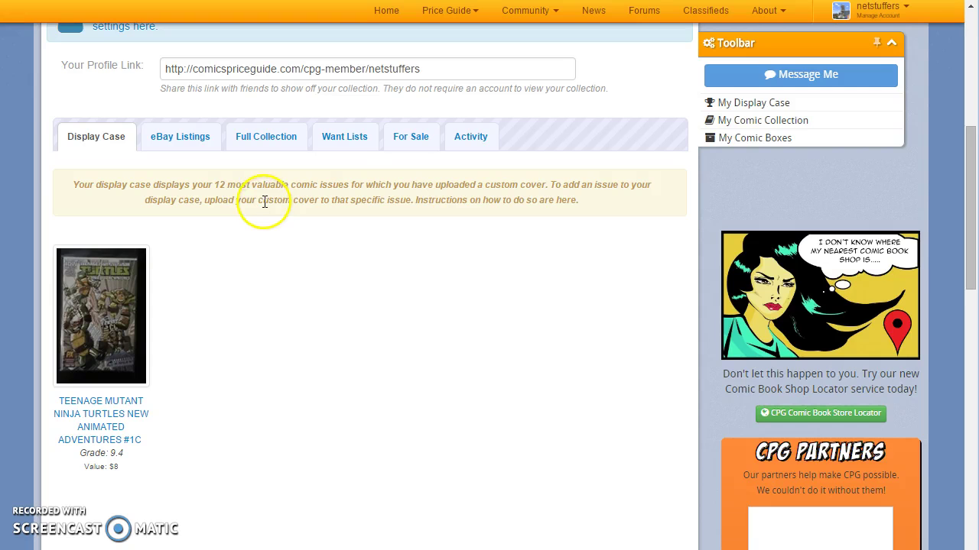
scroll(264, 201, "up", 3)
left_click(420, 272)
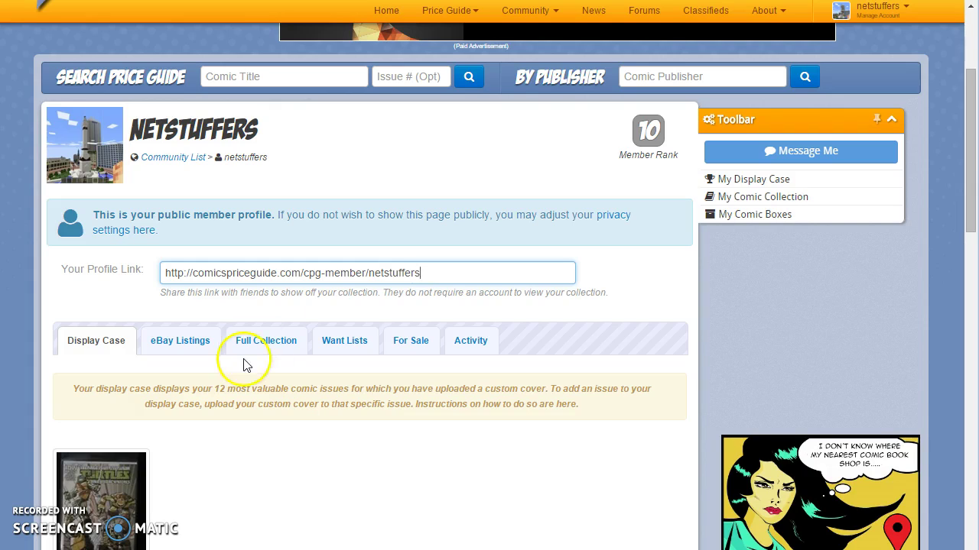
scroll(309, 312, "down", 3)
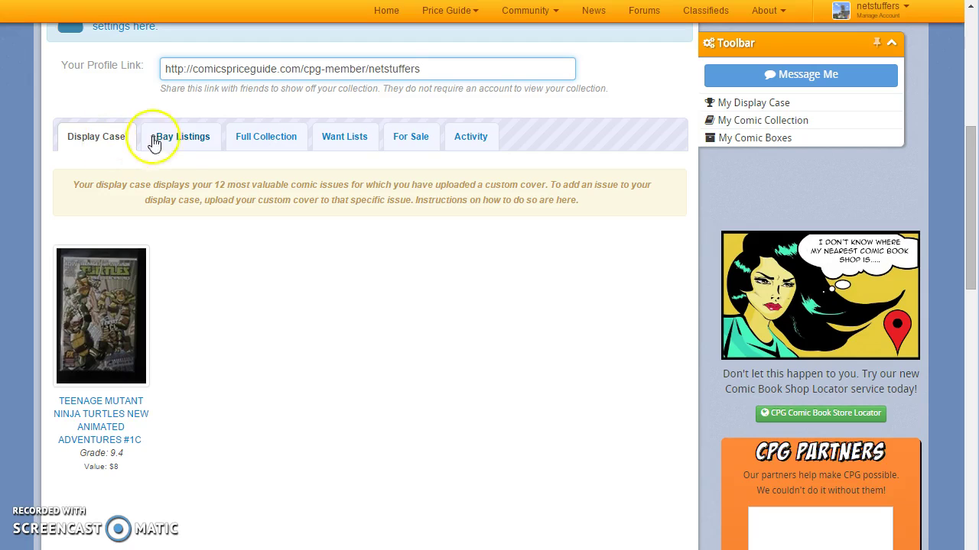
Look through the profile's eBay listings, full collection, want lists and for-sale issues.
left_click(179, 142)
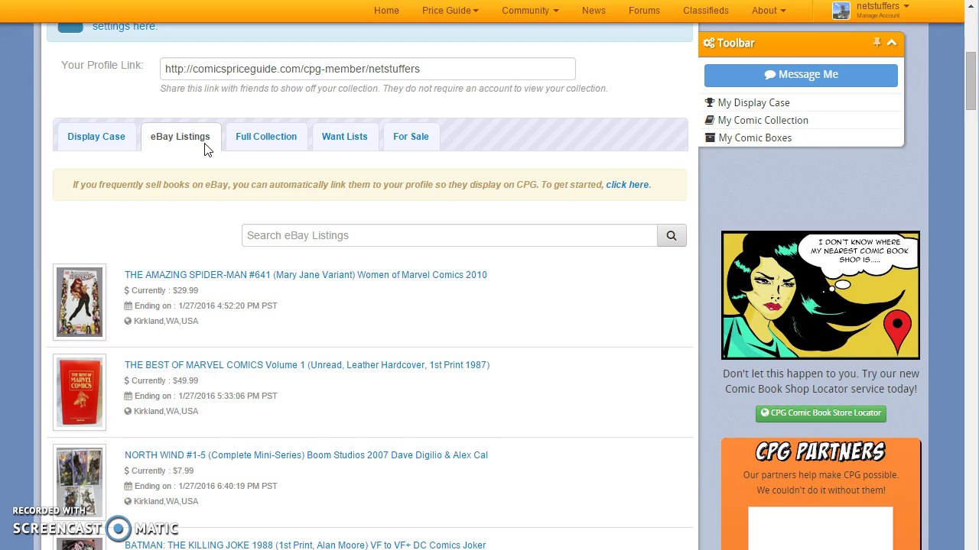
left_click(266, 138)
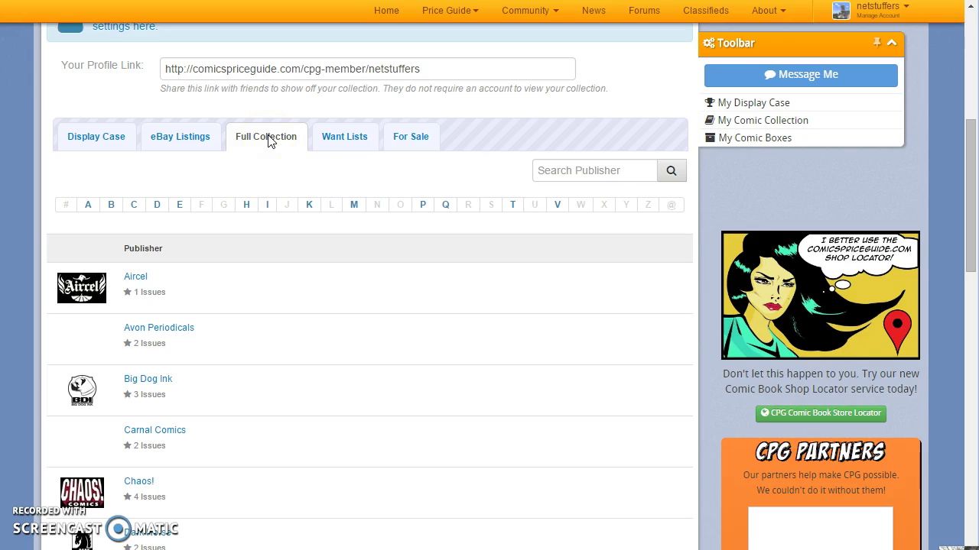
left_click(352, 139)
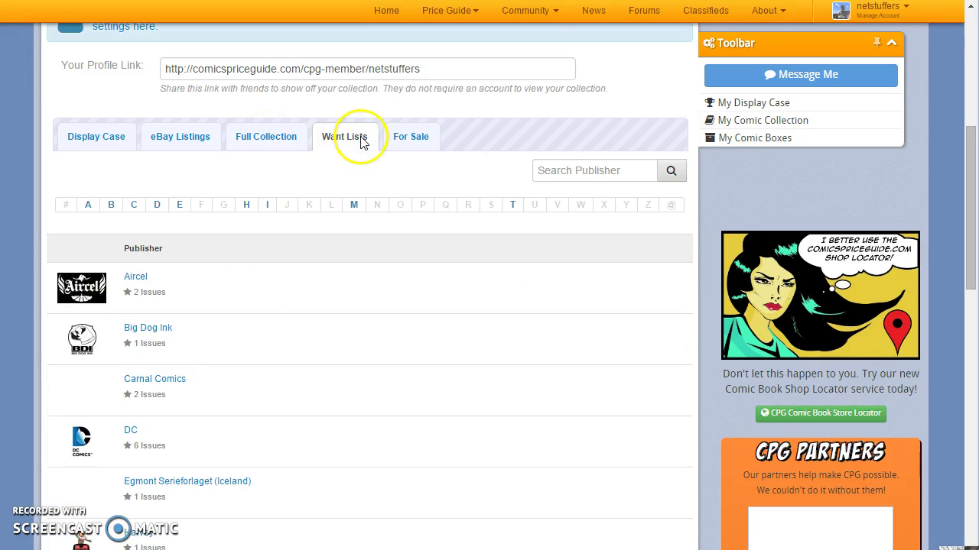
left_click(405, 143)
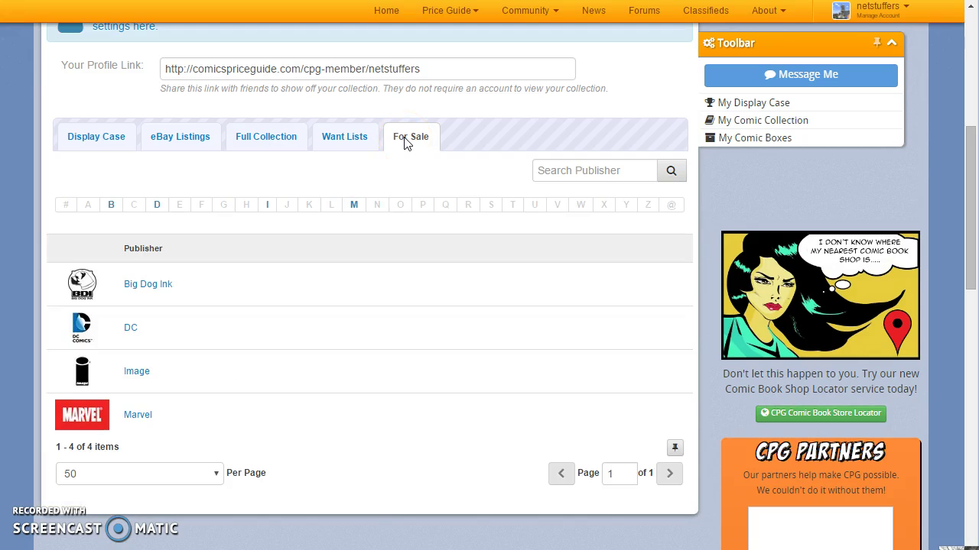
scroll(406, 143, "up", 3)
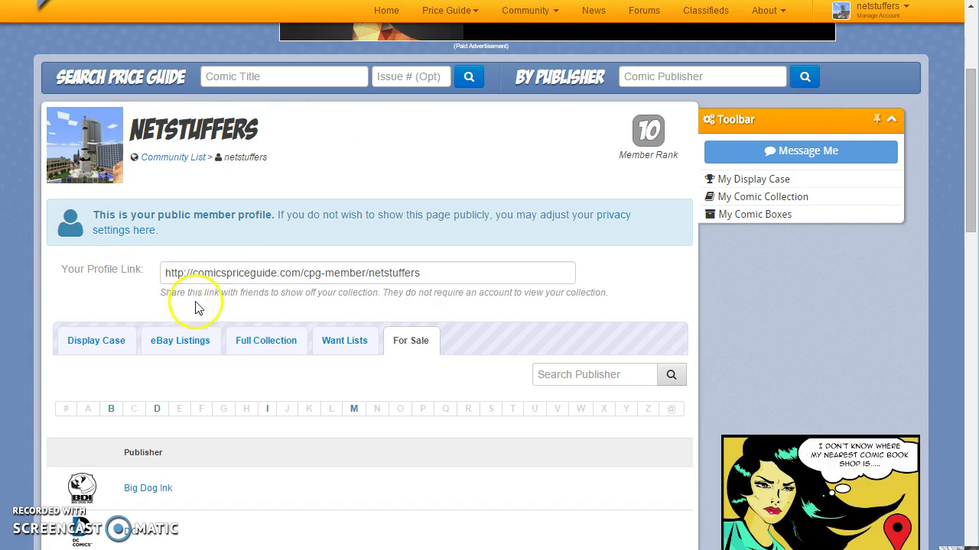
Show the profile's eBay listings again and open the account page for linking eBay sales.
left_click(191, 349)
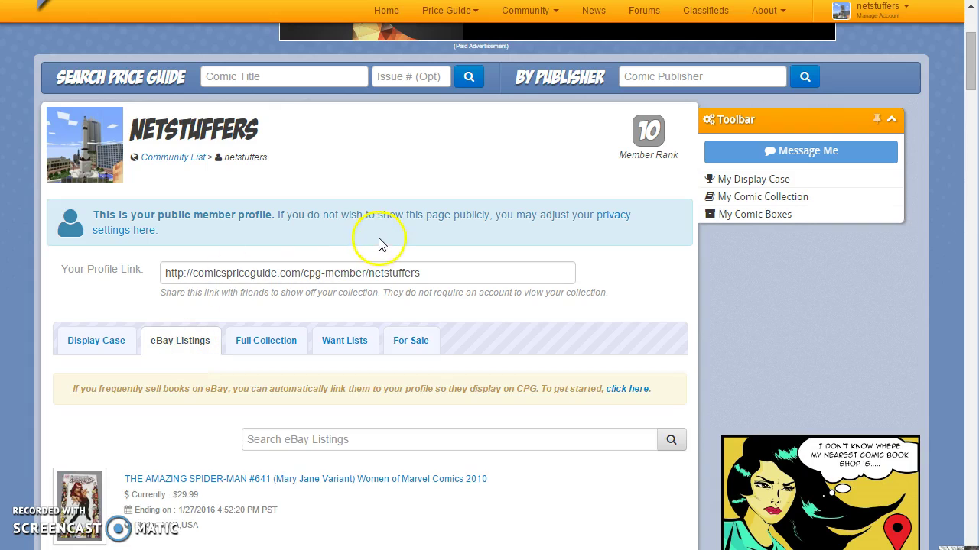
scroll(379, 236, "down", 3)
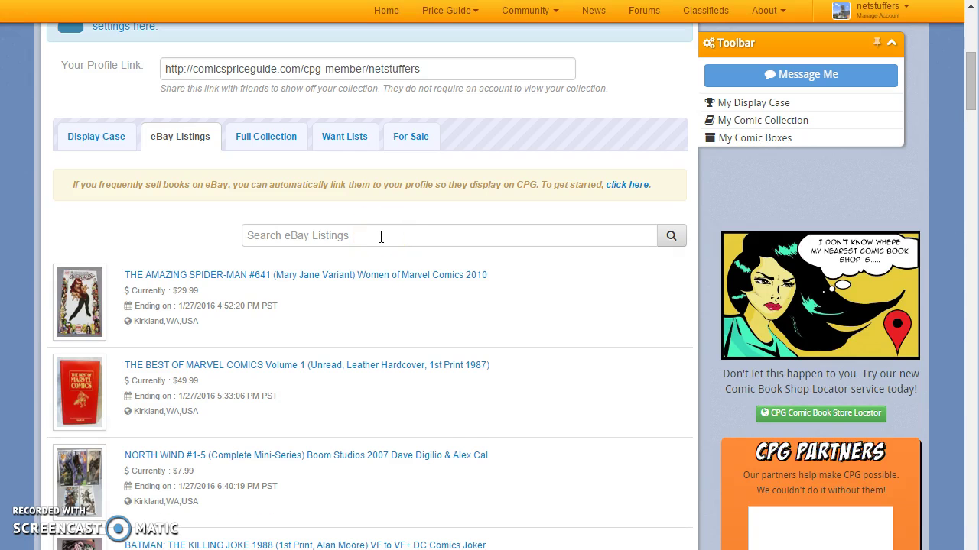
left_click(177, 137)
left_click(626, 195)
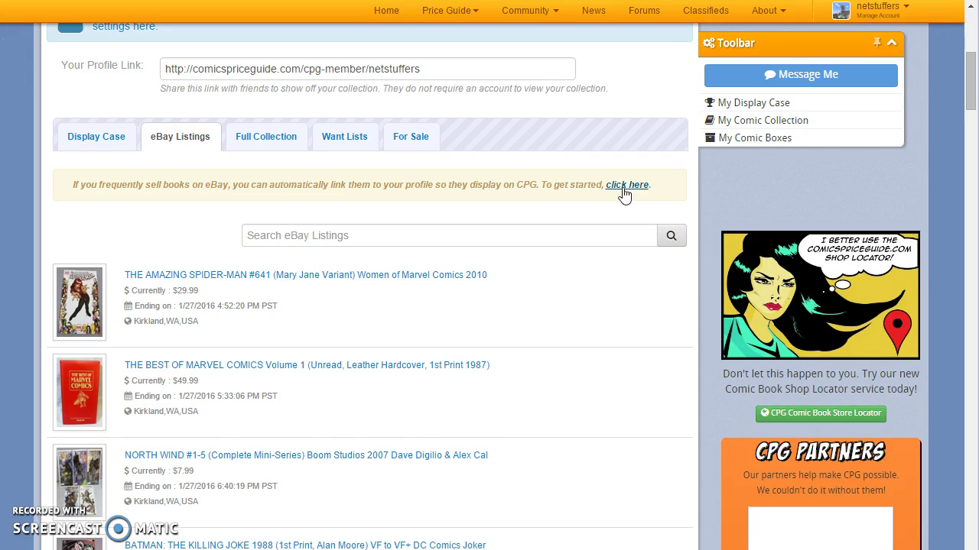
left_click(620, 186)
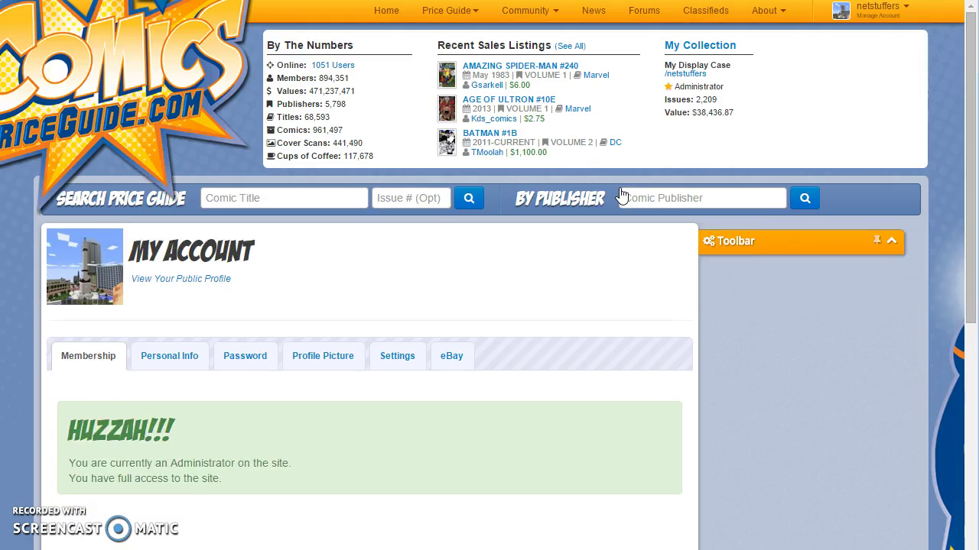
Highlight the eBay username in the account's eBay sales settings, and return to the public profile.
scroll(619, 191, "down", 3)
left_click(595, 201)
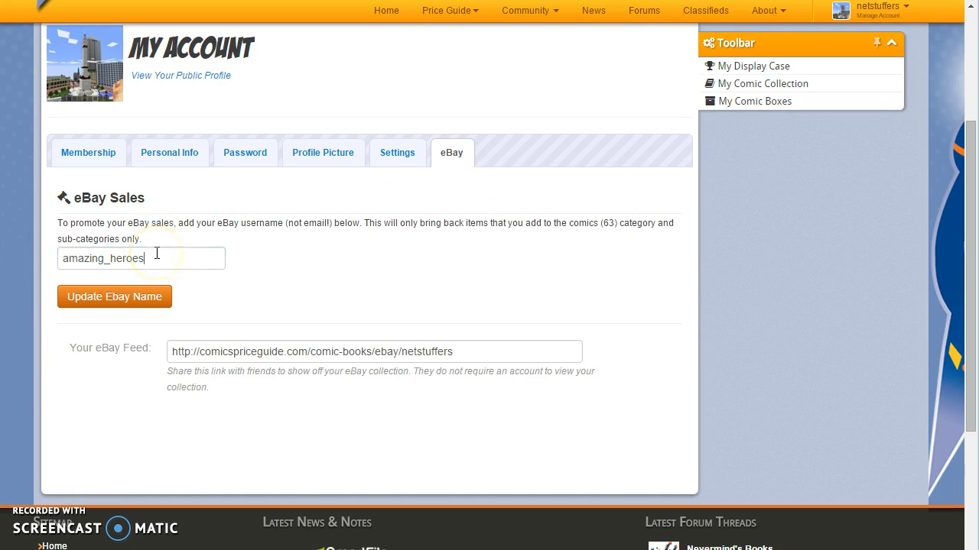
left_click_drag(157, 253, 34, 246)
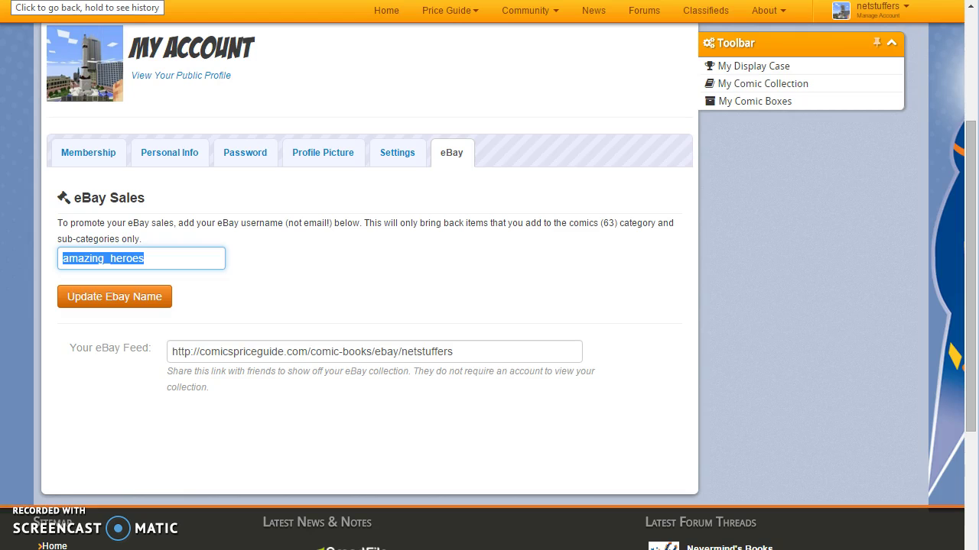
key("alt+Left")
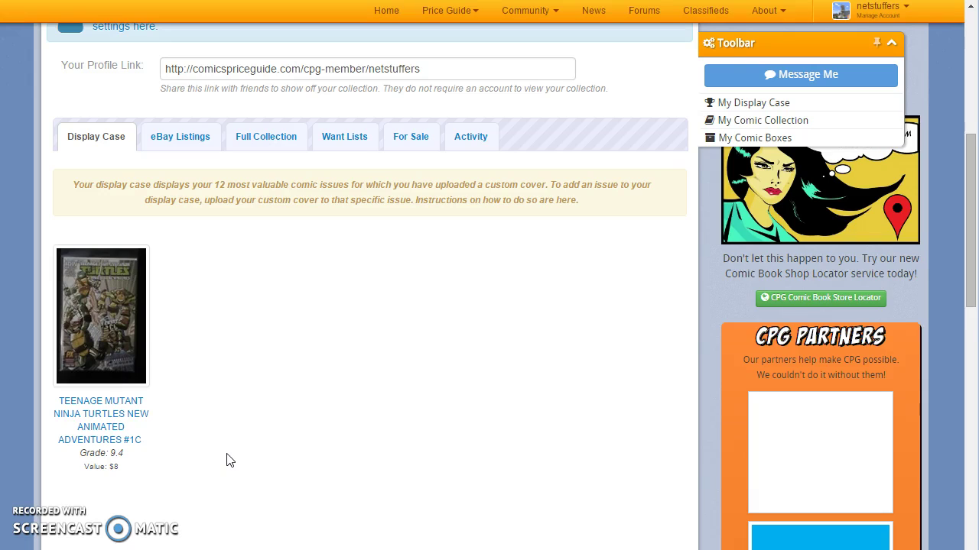
Search the price guide for the comic title Spider-man, issue 1.
scroll(227, 461, "up", 5)
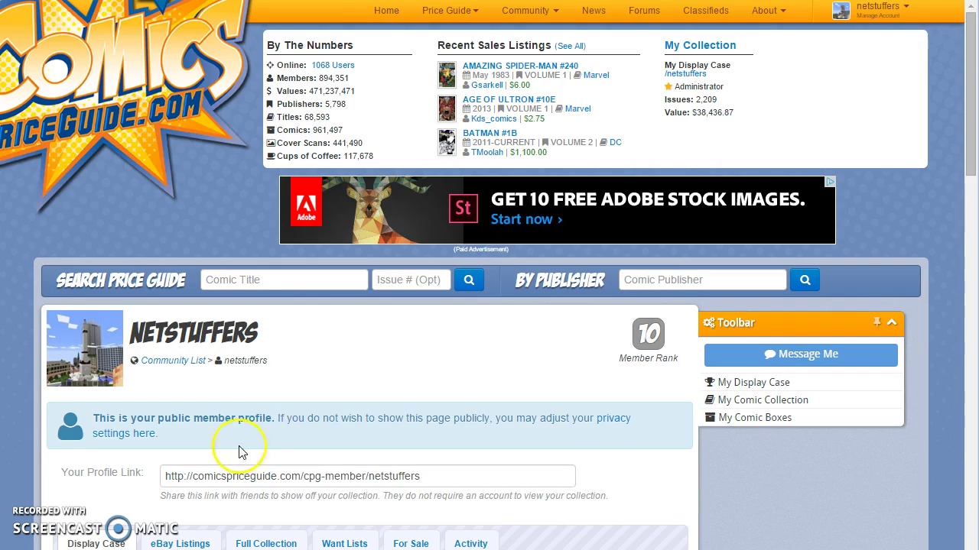
left_click(268, 283)
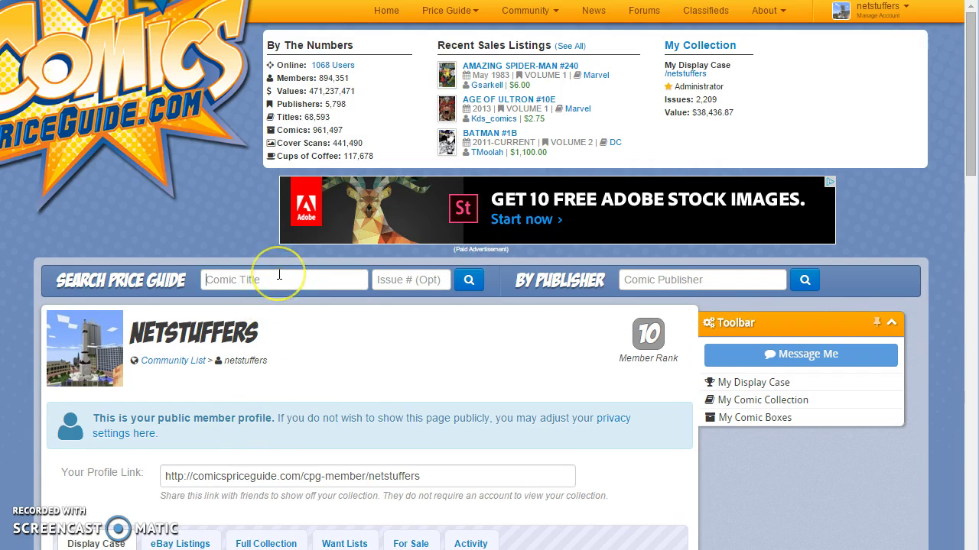
type("Spider-man")
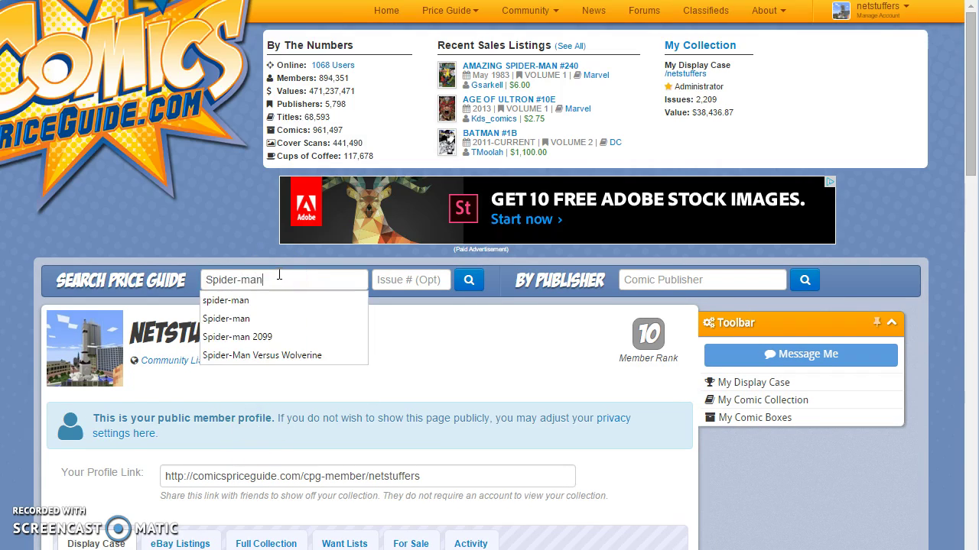
key("Tab")
type("1")
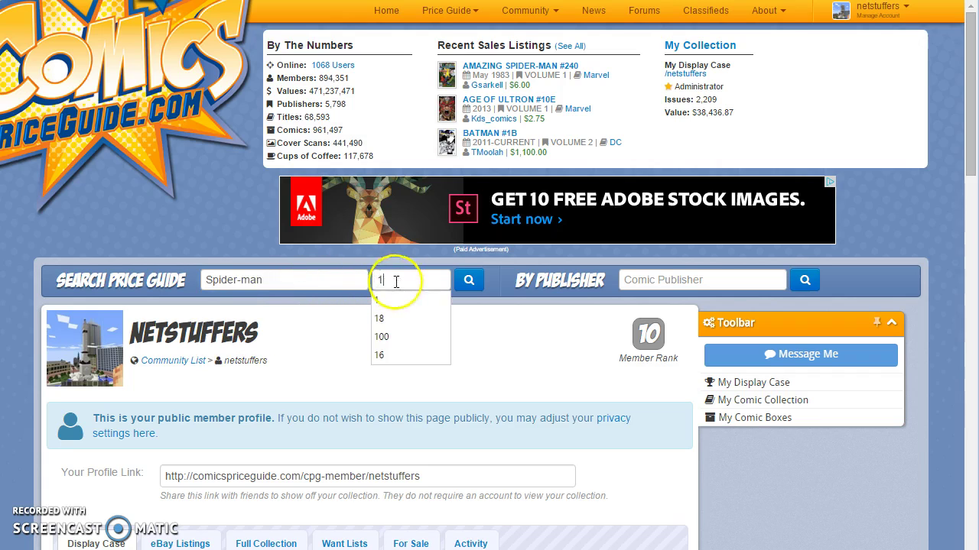
left_click(477, 282)
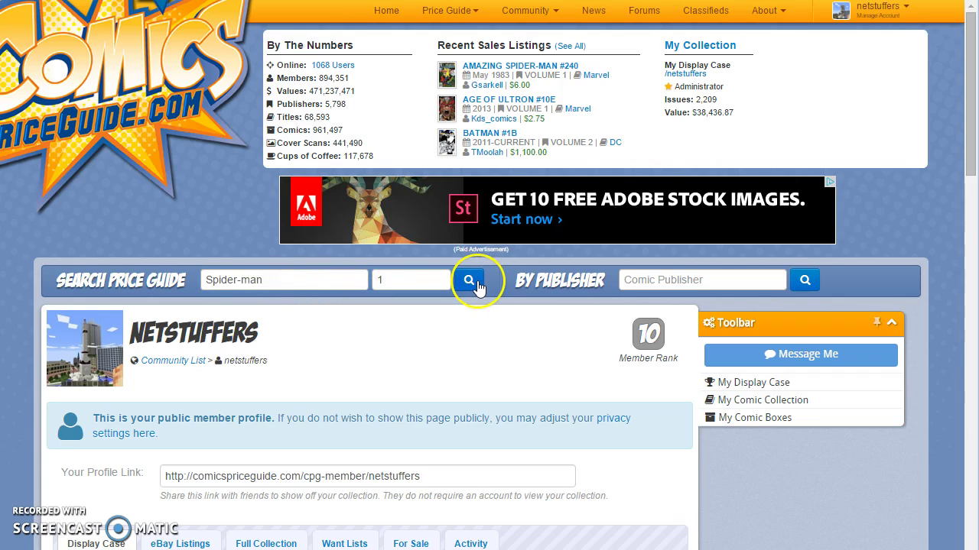
left_click(451, 219)
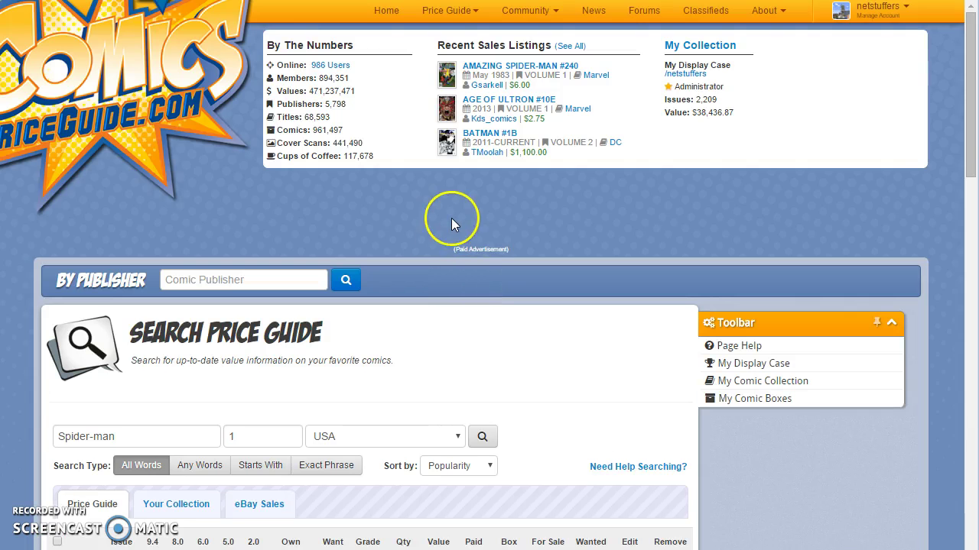
Limit the search results to the owned collection and open the details page of Spider-Man #1.
scroll(452, 218, "down", 3)
scroll(452, 221, "down", 3)
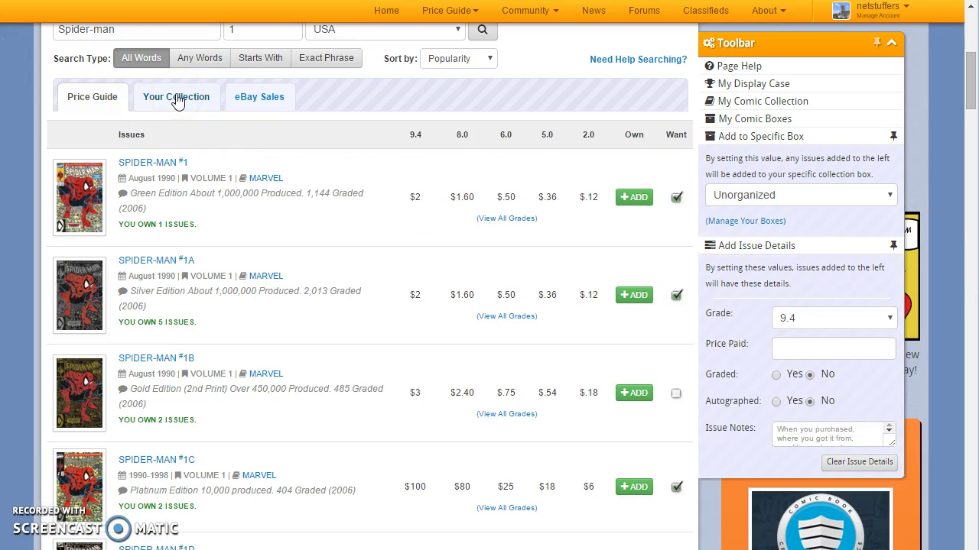
left_click(177, 102)
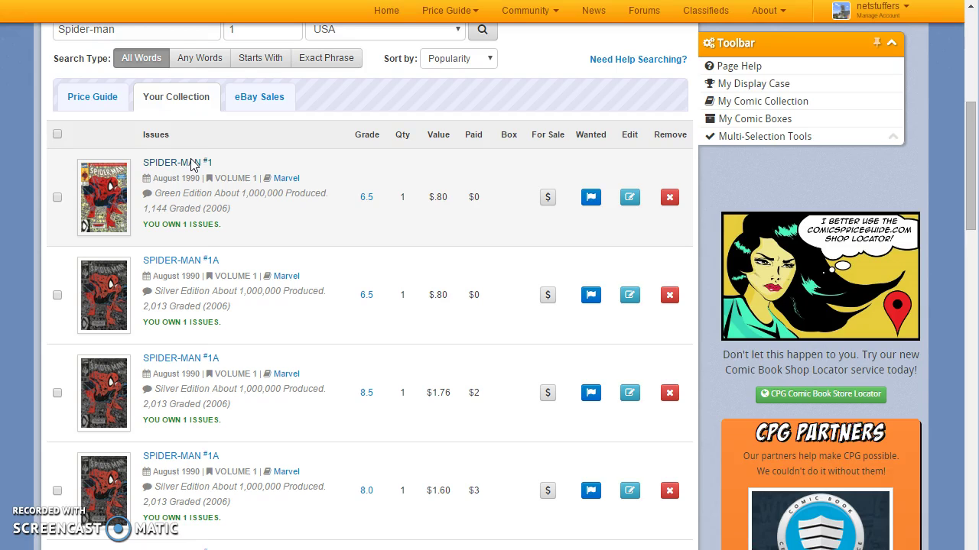
left_click(191, 163)
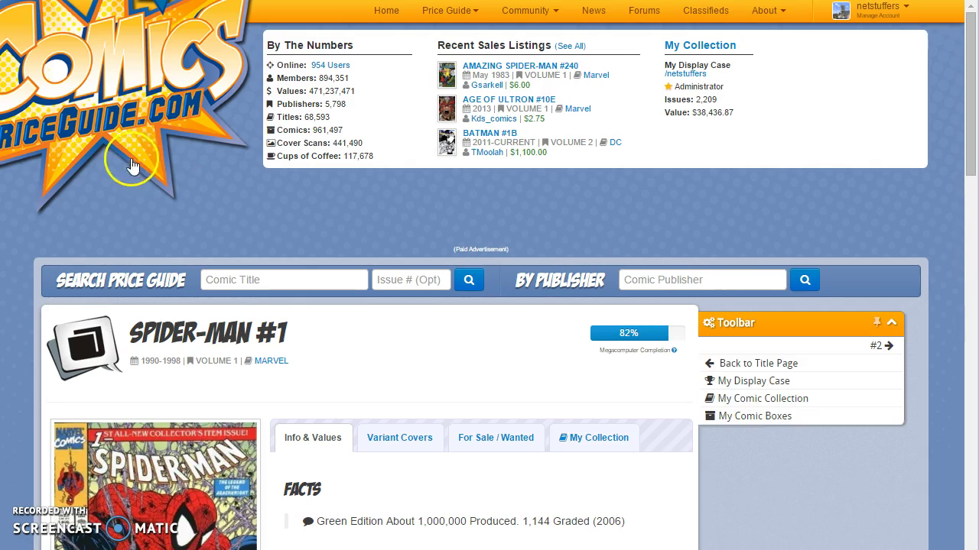
Show the My Collection information for Spider-Man #1 and set it to always be shown by default.
scroll(305, 199, "down", 3)
scroll(459, 197, "down", 3)
scroll(458, 197, "up", 3)
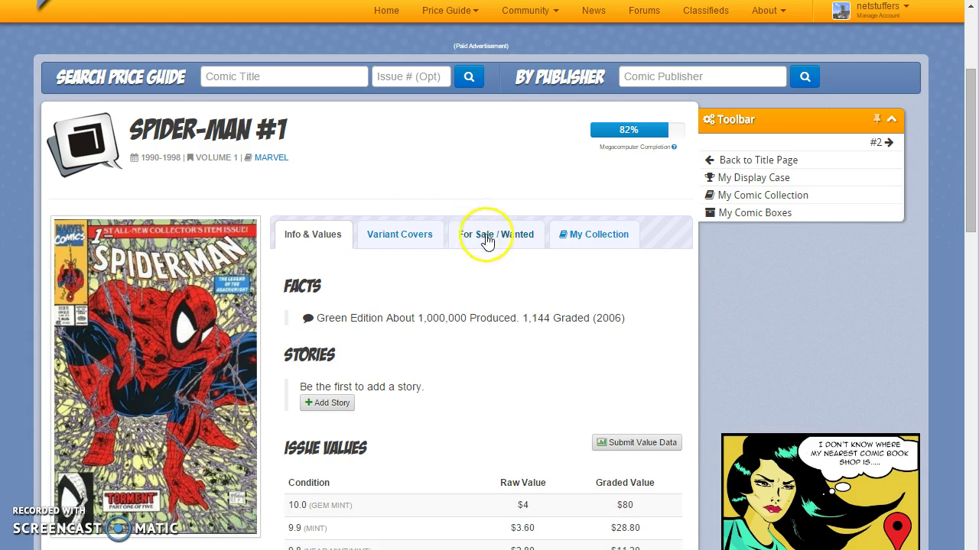
left_click(590, 237)
left_click_drag(970, 115, 965, 170)
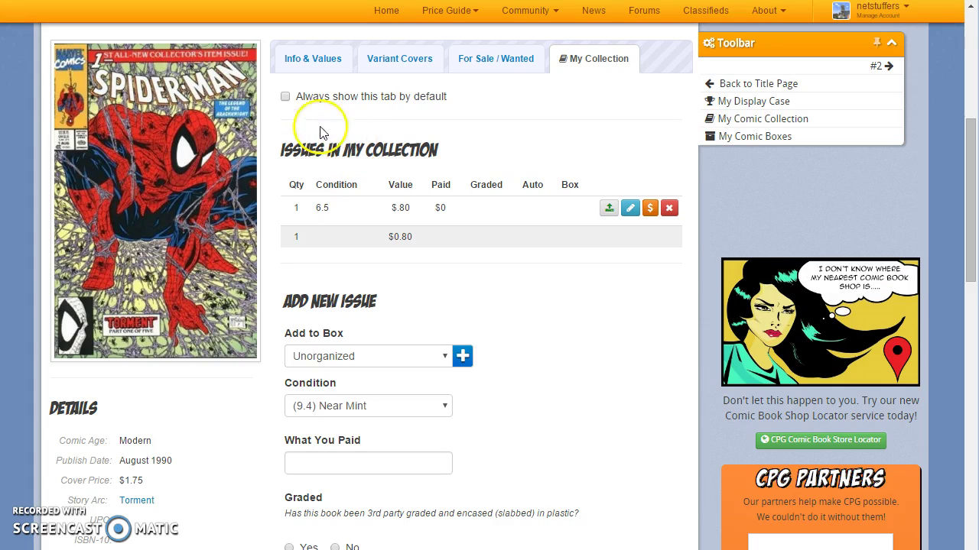
left_click(285, 99)
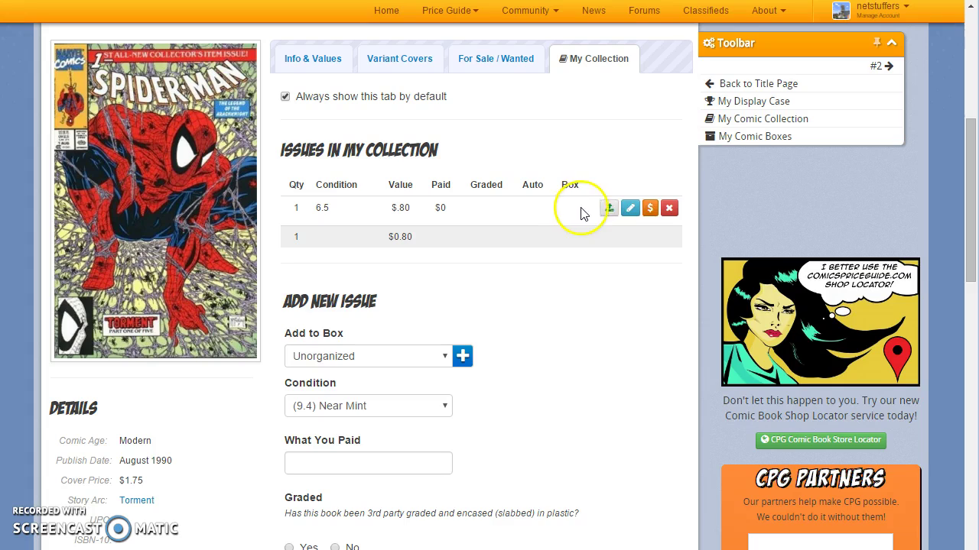
Change the condition of the owned Spider-Man #1 copy to (9.6) Near Mint + and update the issue.
left_click(638, 210)
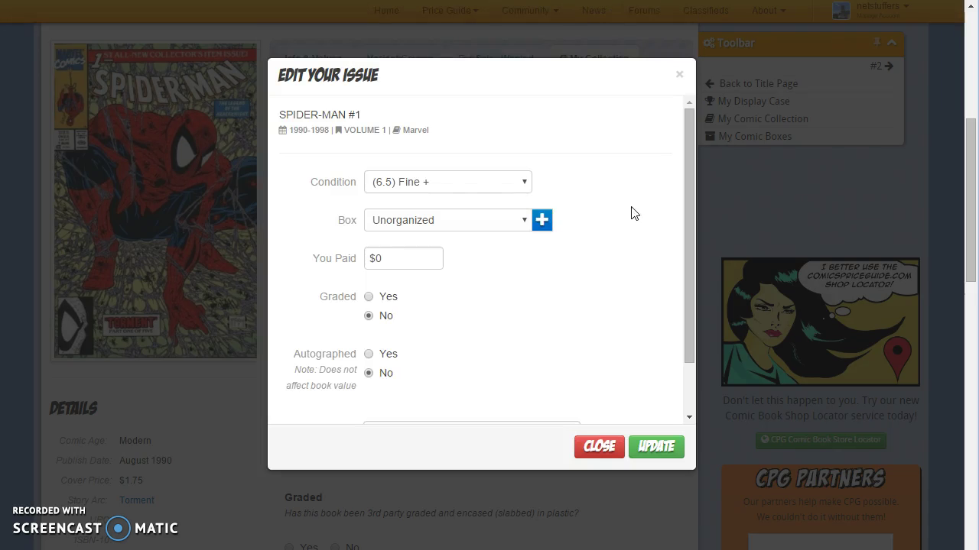
left_click(443, 184)
left_click(443, 242)
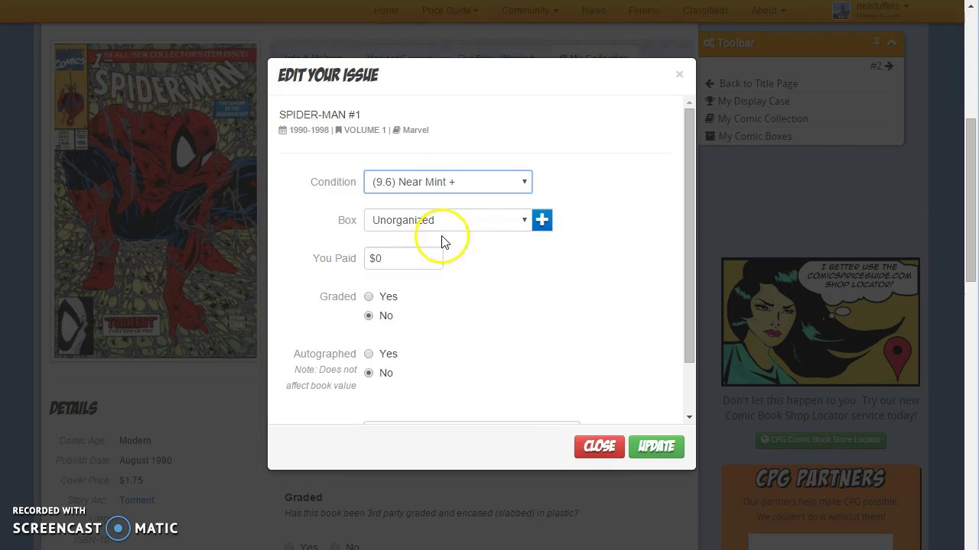
left_click(654, 448)
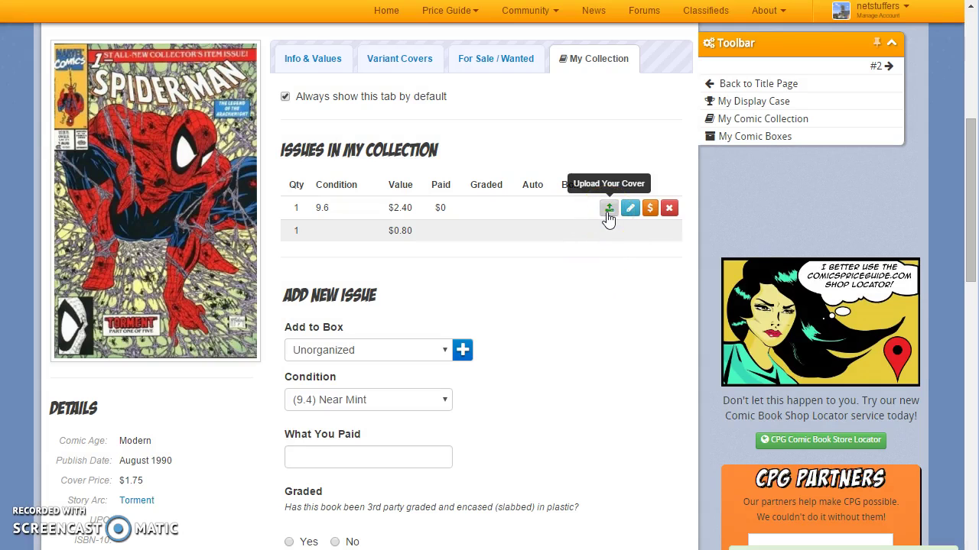
Upload spider-man1.jpg from the tmp\covers folder as the custom cover for the owned 9.6 copy of Spider-Man #1.
left_click(608, 209)
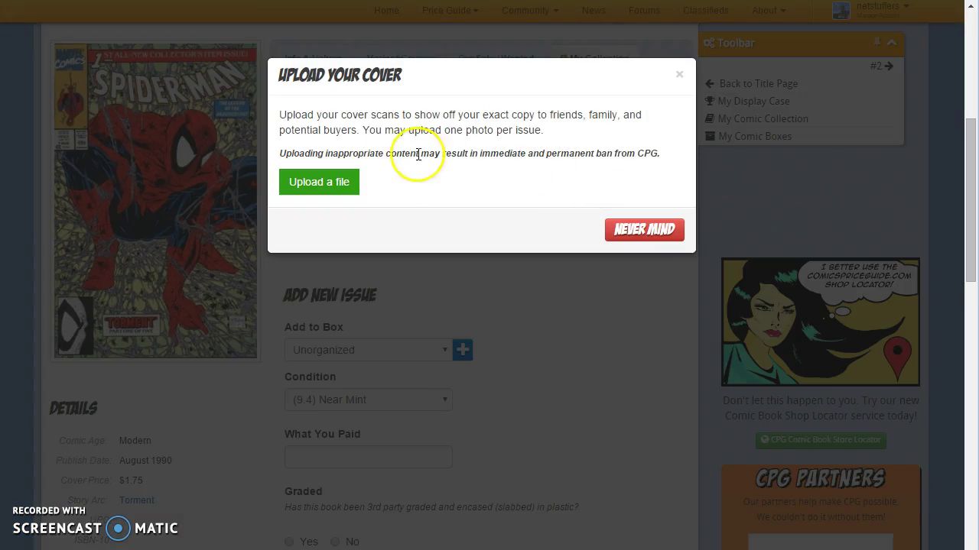
left_click(347, 182)
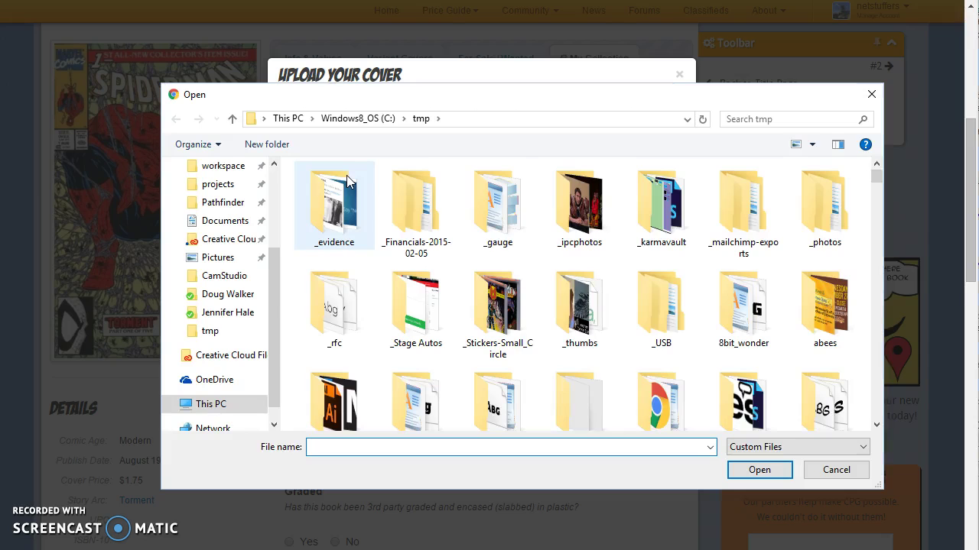
left_click_drag(875, 180, 874, 204)
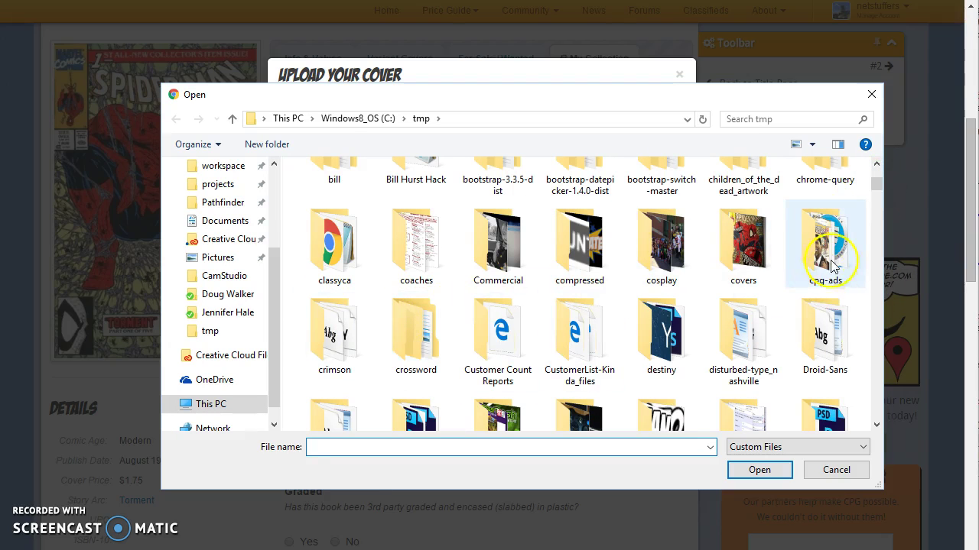
double_click(743, 245)
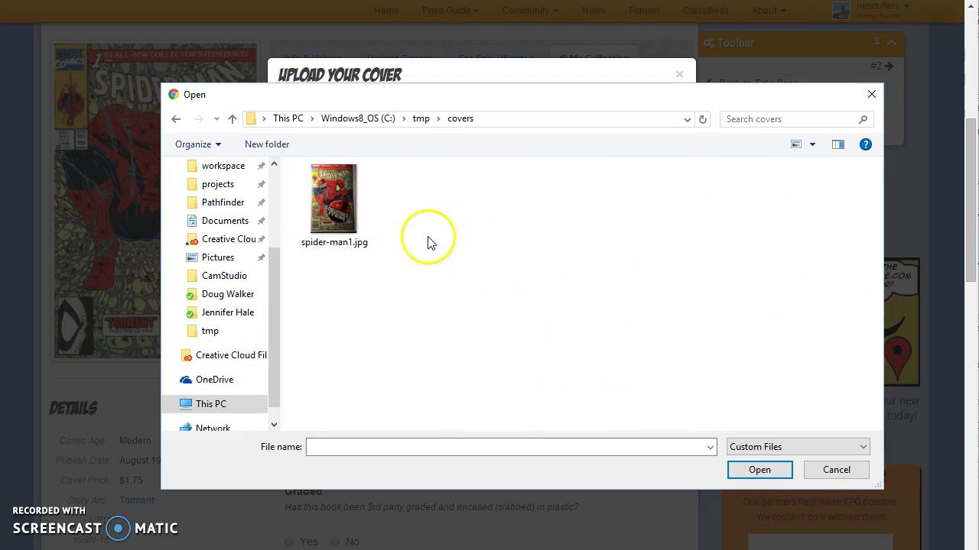
left_click(350, 214)
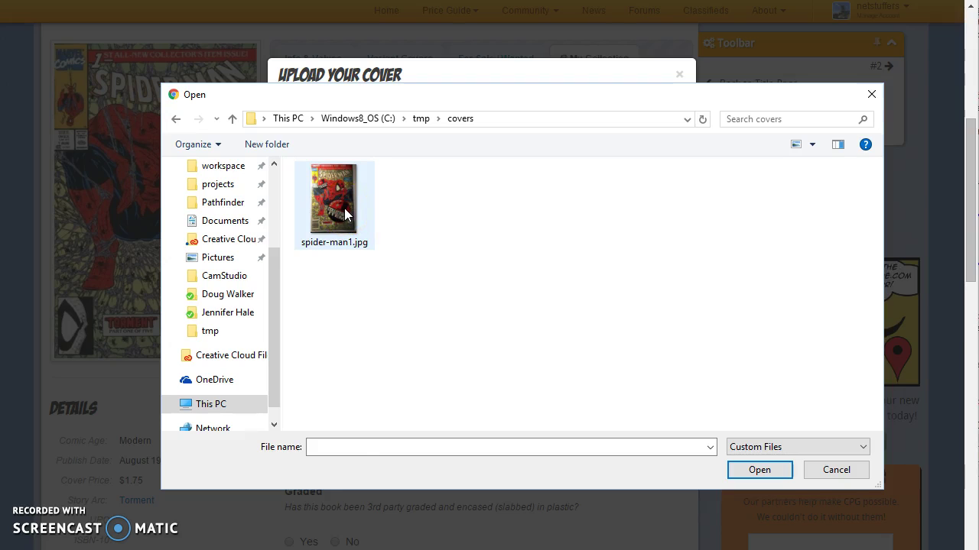
left_click(344, 208)
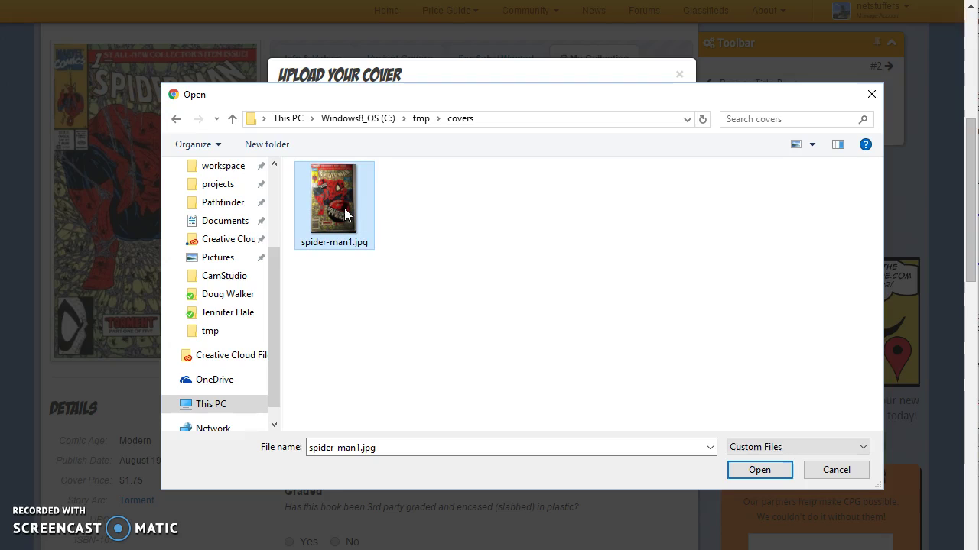
left_click(759, 470)
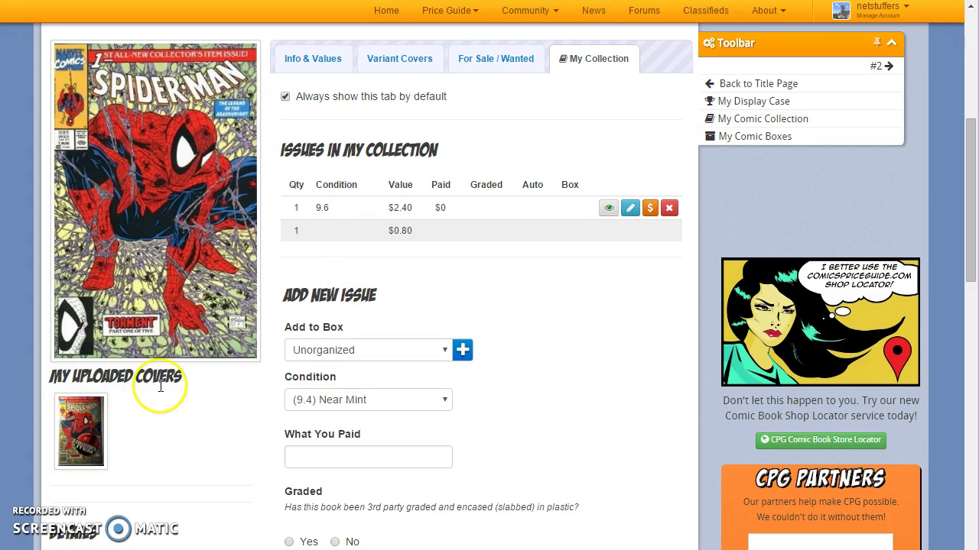
Show the uploaded cover scan of Spider-Man #1 as the large cover image in place of the stock cover.
left_click(90, 435)
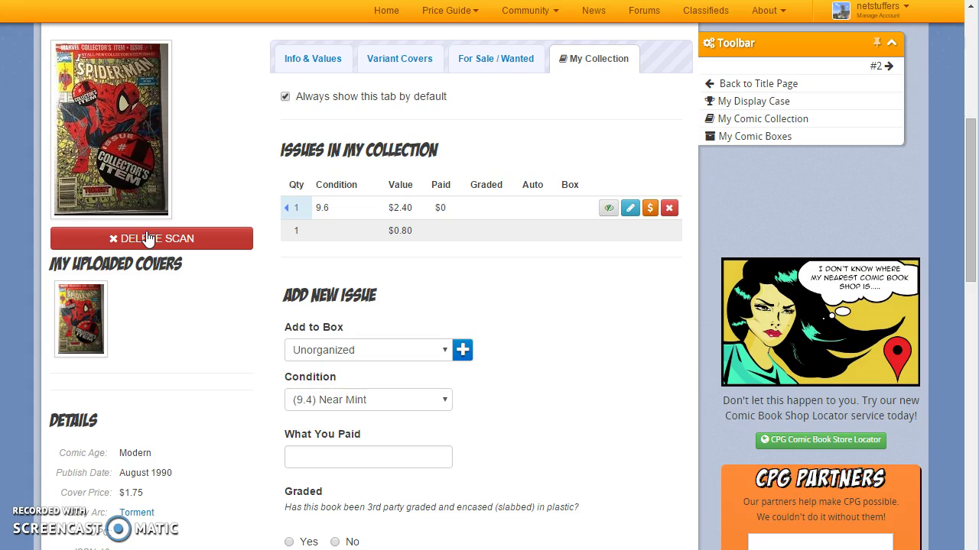
left_click(88, 315)
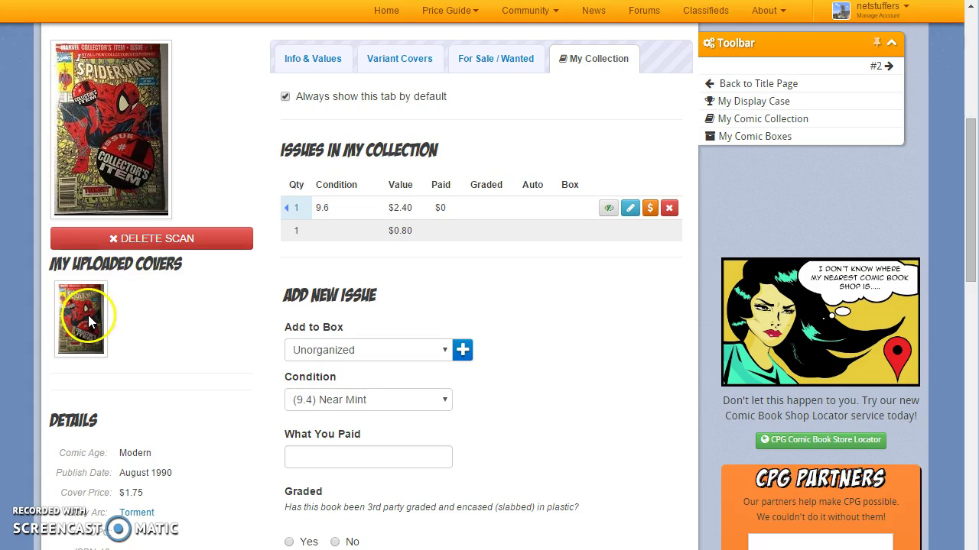
left_click(172, 220)
left_click(172, 241)
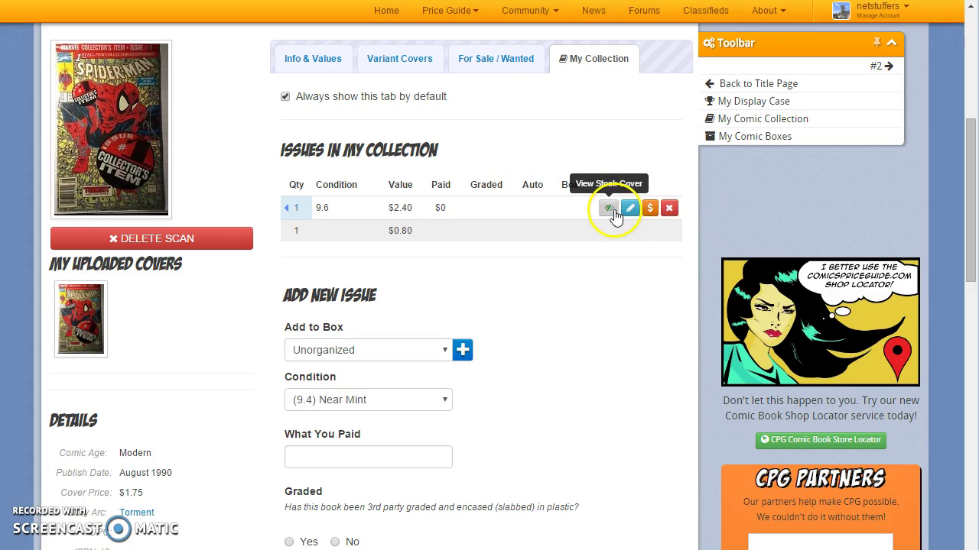
Switch the 9.6 copy's cover view to the stock cover and back to the uploaded scan.
left_click(612, 213)
left_click(610, 210)
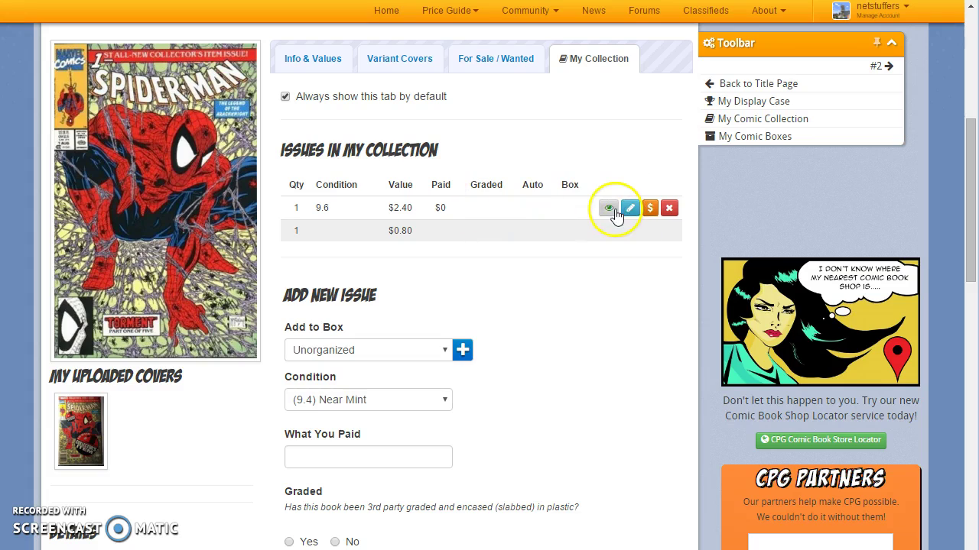
left_click(610, 211)
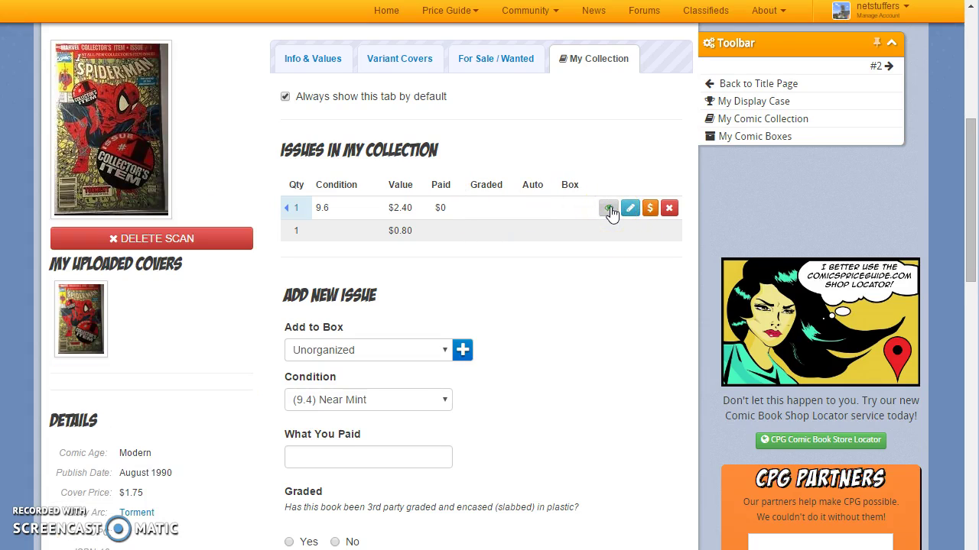
Open the account's own display case on the public member profile.
scroll(555, 206, "up", 5)
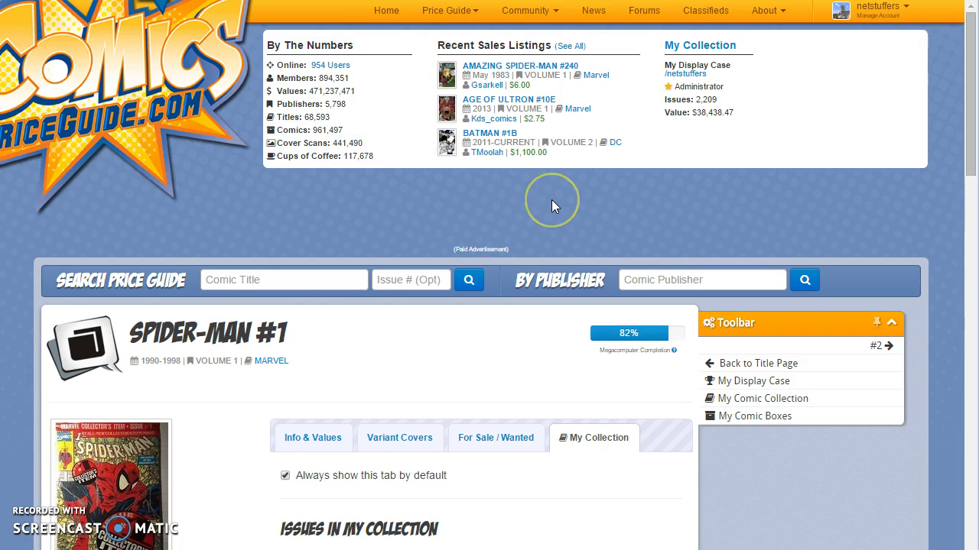
left_click(676, 75)
scroll(703, 107, "down", 5)
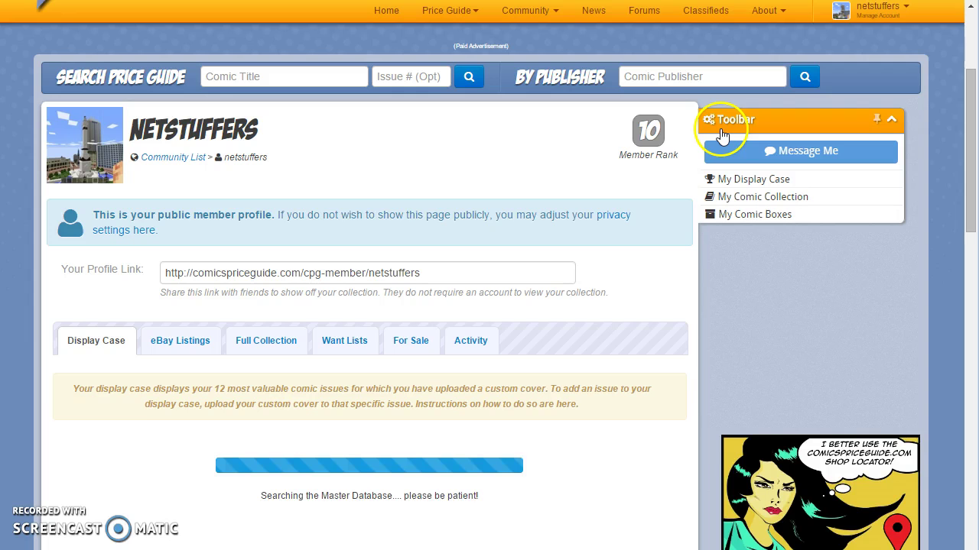